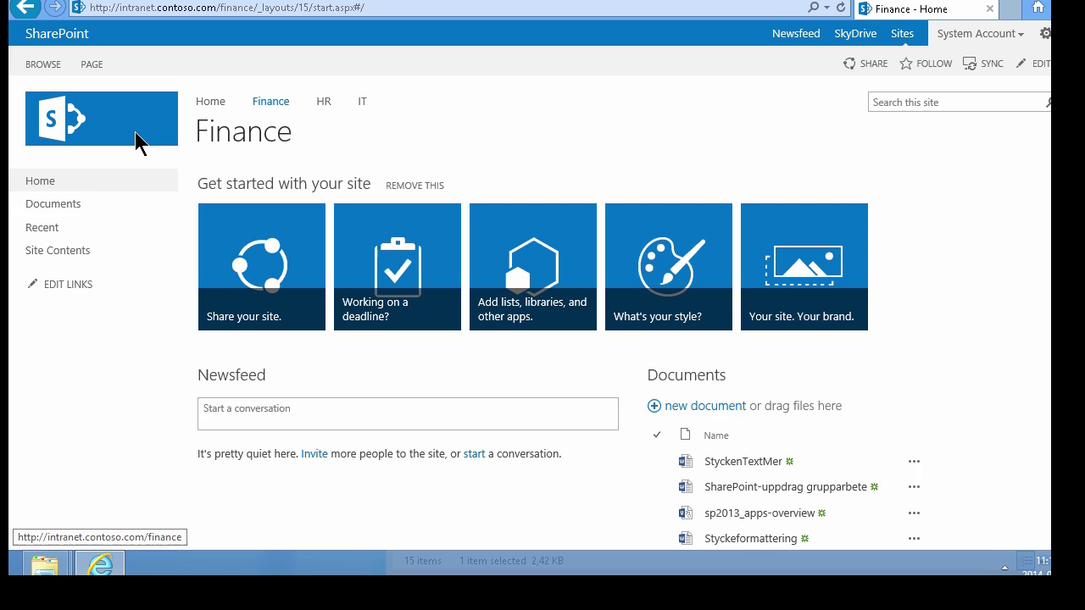
Turn on the browser status bar and copy the StyckenTextMer document's link address.
{"action": "key", "text": "alt"}
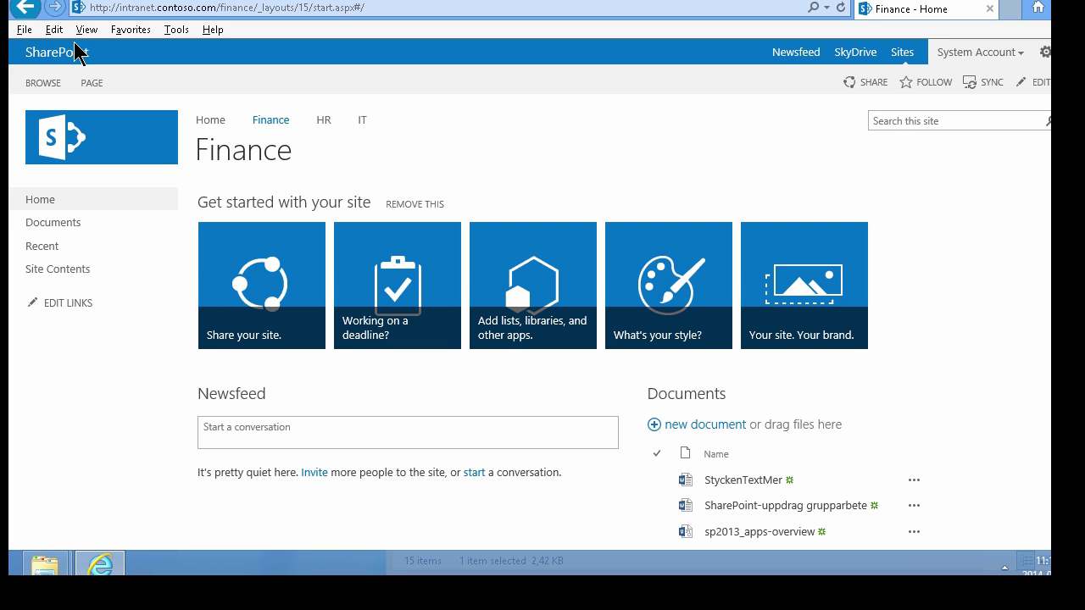
{"action": "left_click", "coordinate": [85, 29]}
{"action": "mouse_move", "coordinate": [227, 54]}
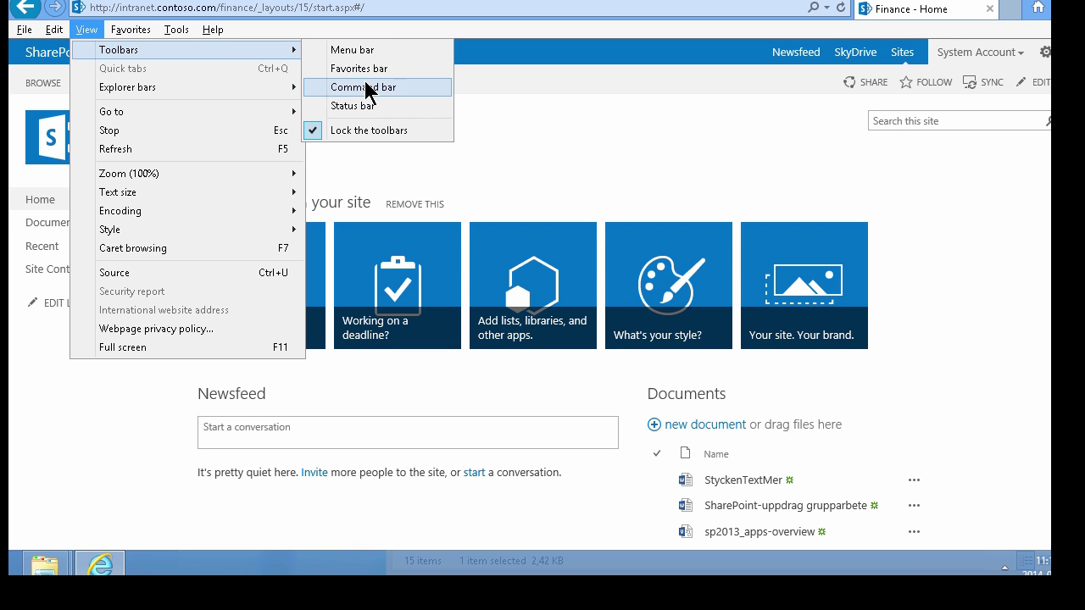
{"action": "left_click", "coordinate": [363, 105]}
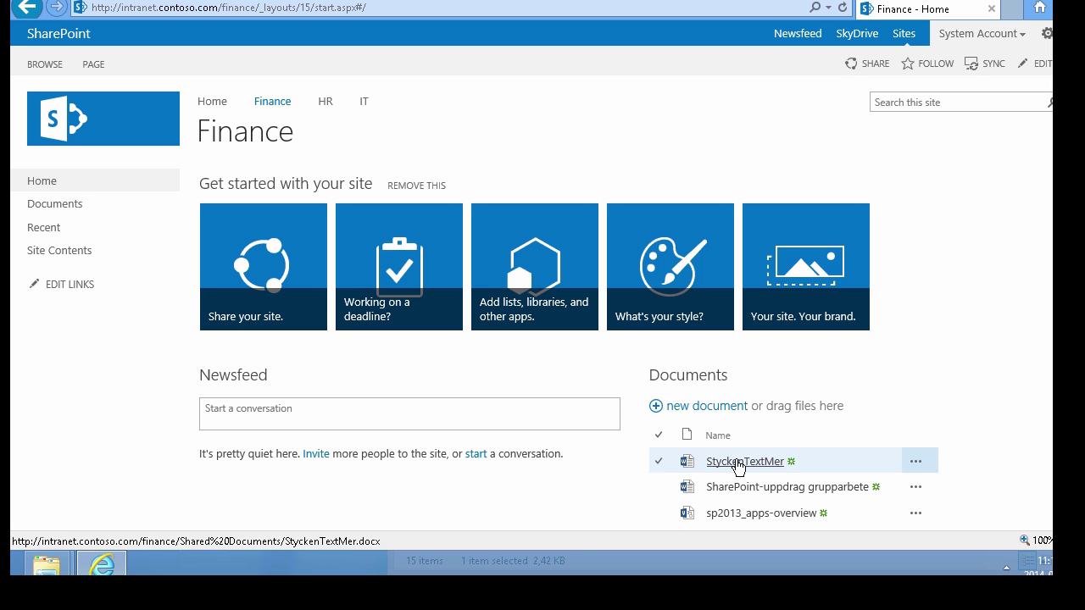
{"action": "right_click", "coordinate": [737, 466]}
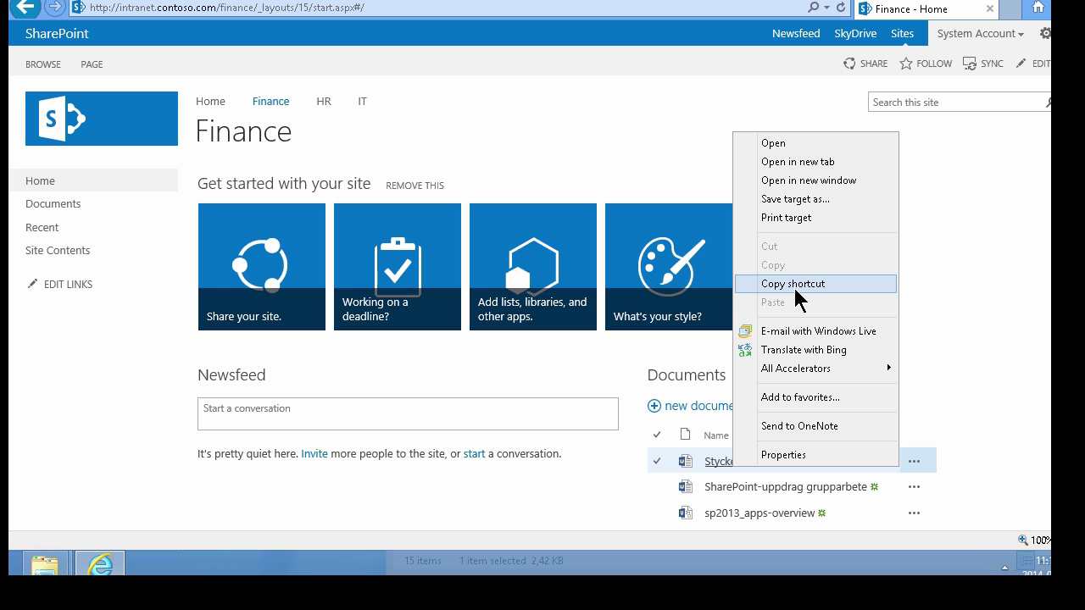
{"action": "left_click", "coordinate": [795, 287]}
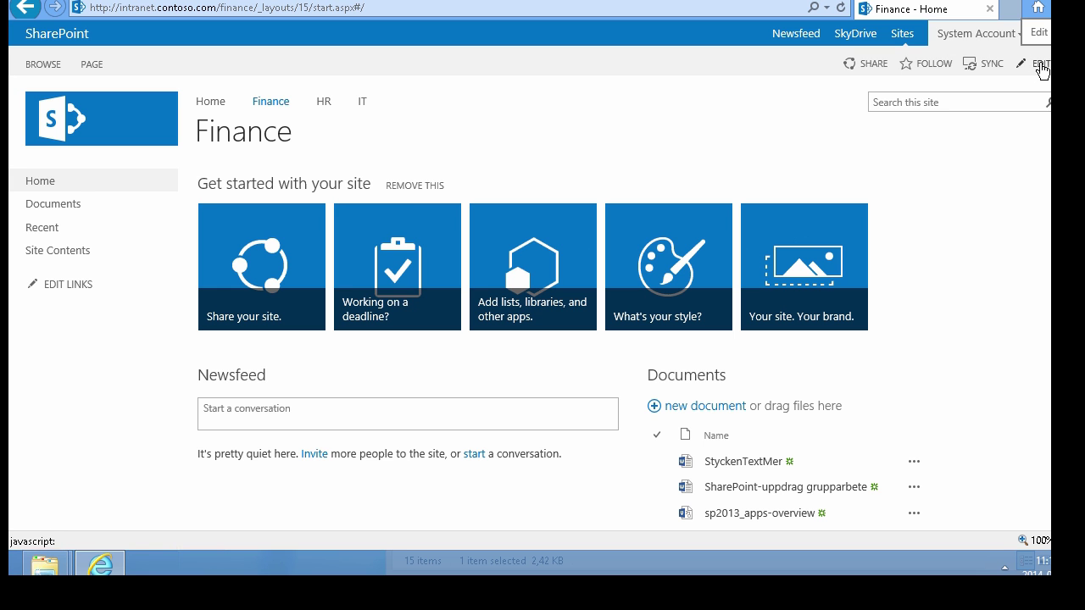
Edit the Finance home page, remove the Get started tiles, and bring up the link choices.
{"action": "left_click", "coordinate": [1042, 66]}
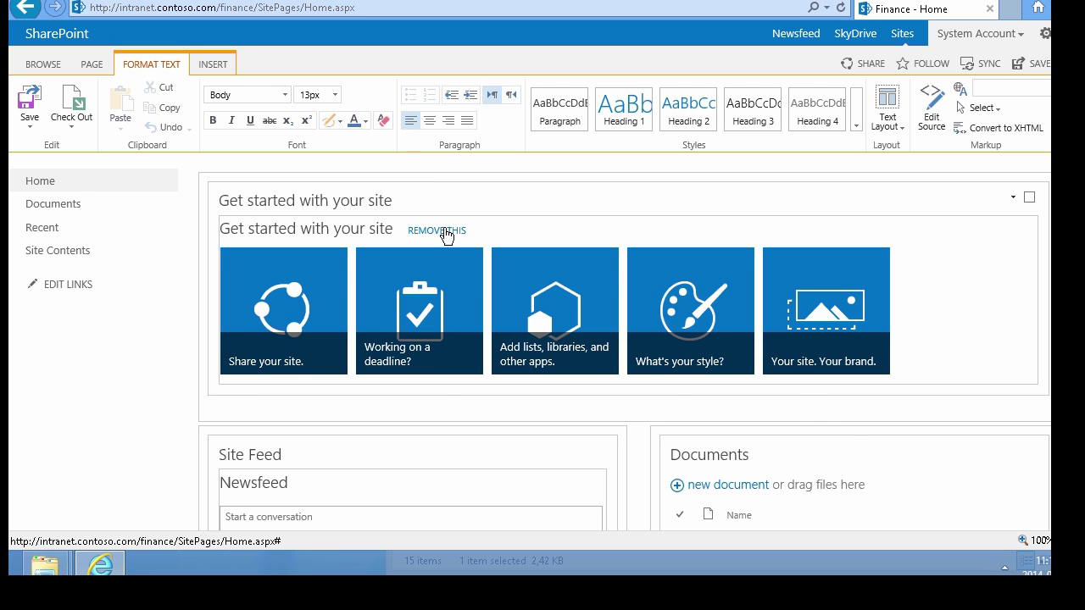
{"action": "left_click", "coordinate": [437, 230]}
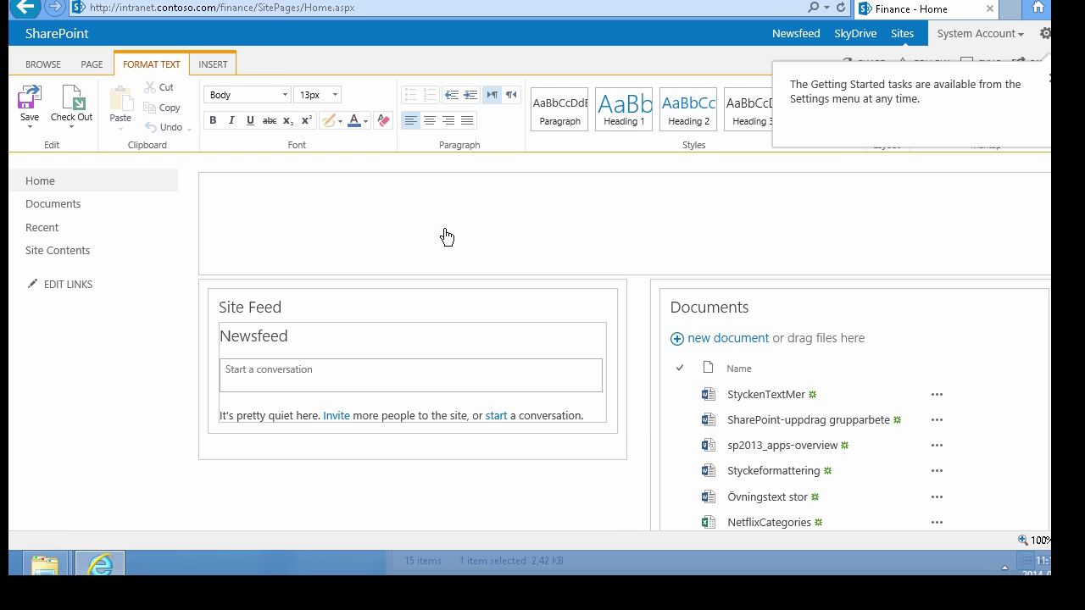
{"action": "left_click", "coordinate": [301, 218]}
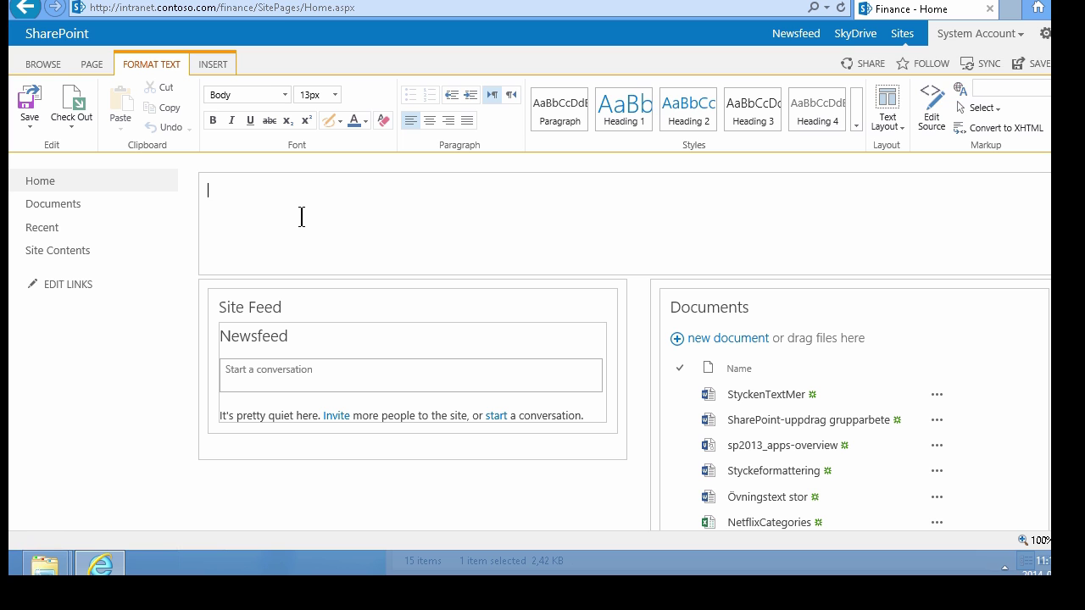
{"action": "left_click", "coordinate": [213, 66]}
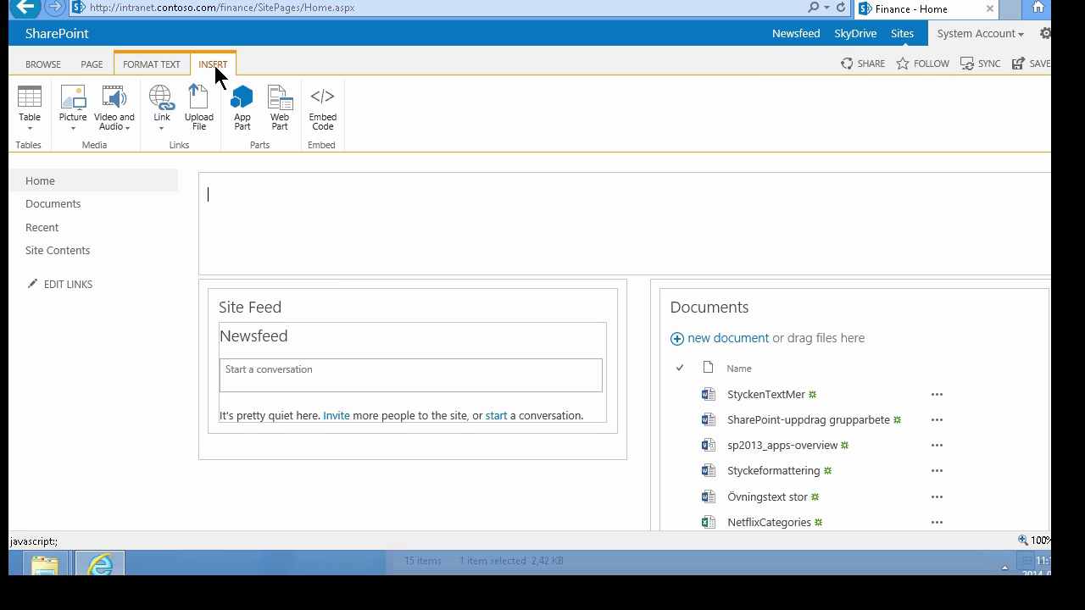
{"action": "left_click", "coordinate": [161, 128]}
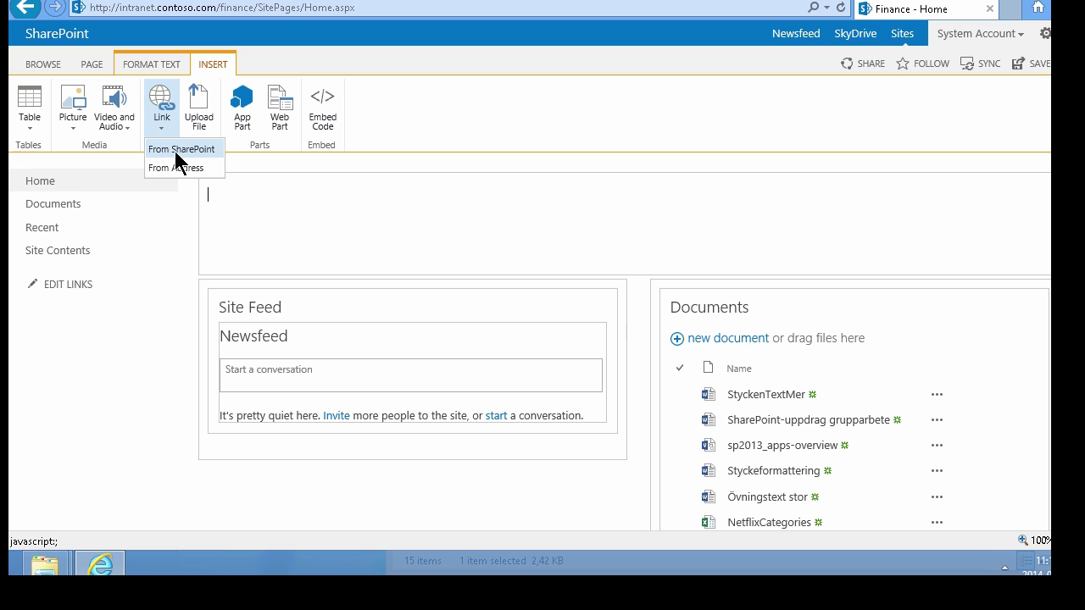
Insert a link to the IT site's Documents library from SharePoint and save the page.
{"action": "left_click", "coordinate": [174, 151]}
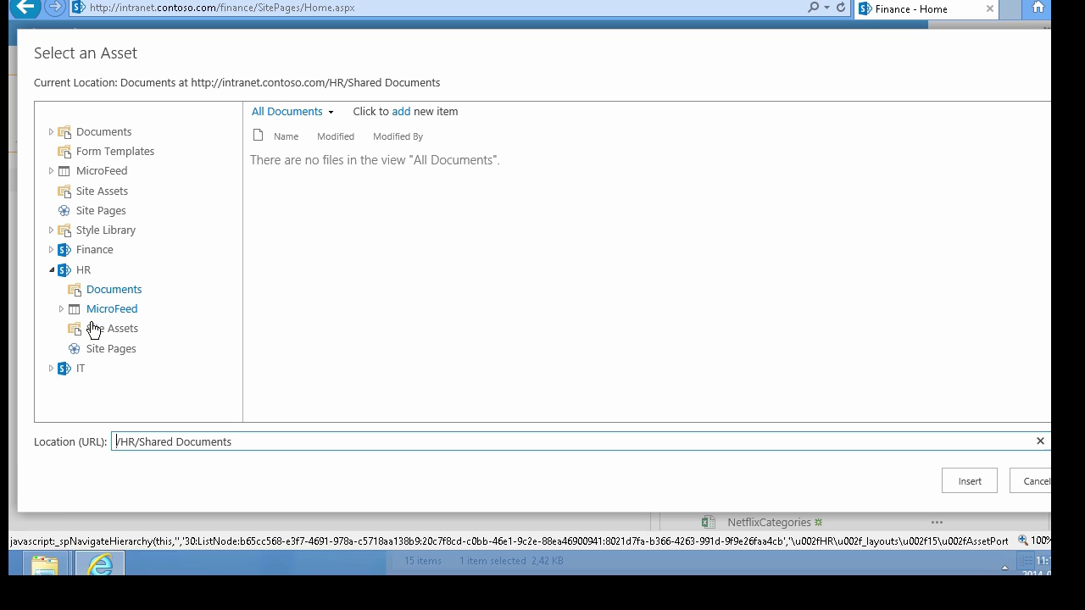
{"action": "left_click", "coordinate": [50, 370]}
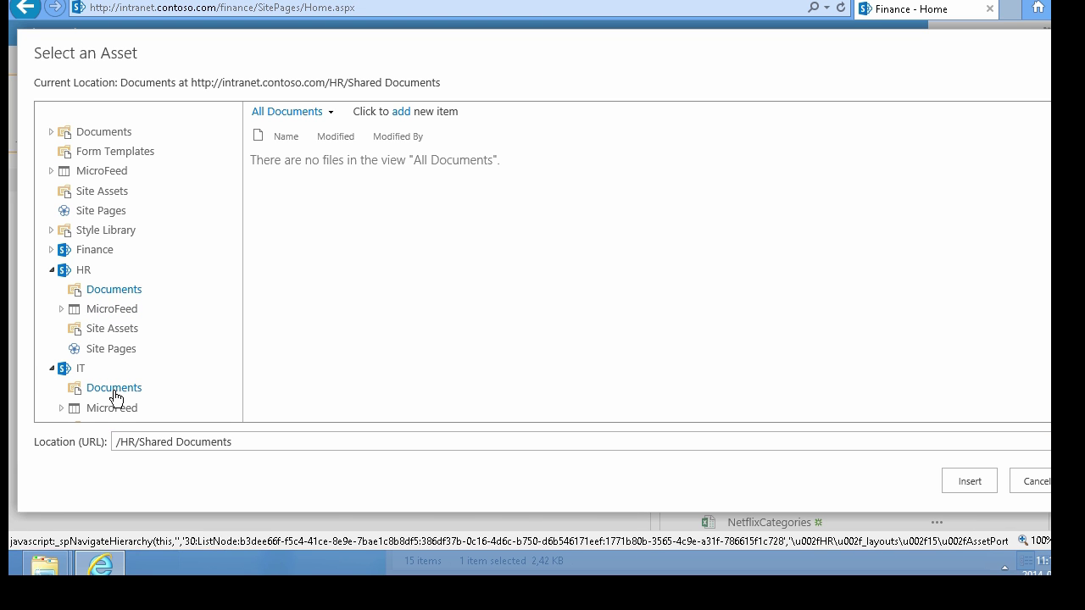
{"action": "left_click", "coordinate": [114, 389]}
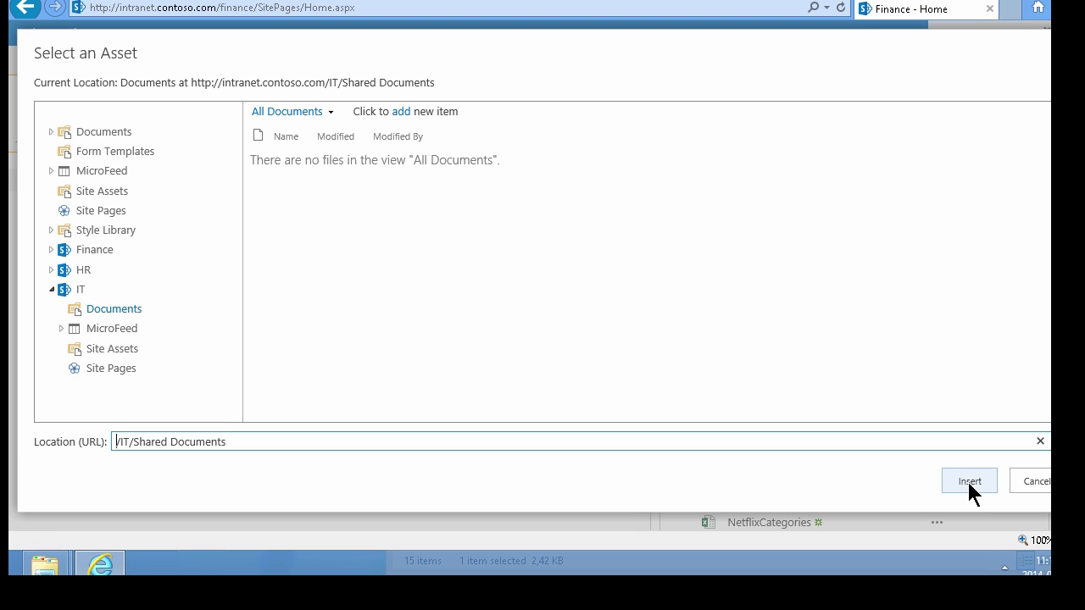
{"action": "left_click", "coordinate": [968, 485]}
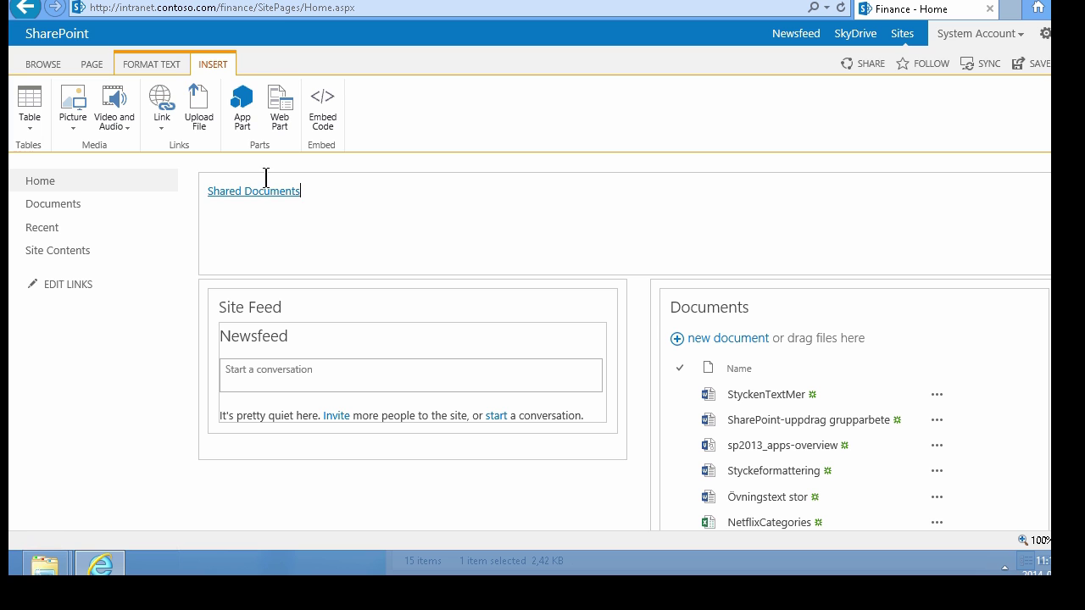
{"action": "left_click", "coordinate": [92, 65]}
{"action": "left_click", "coordinate": [31, 99]}
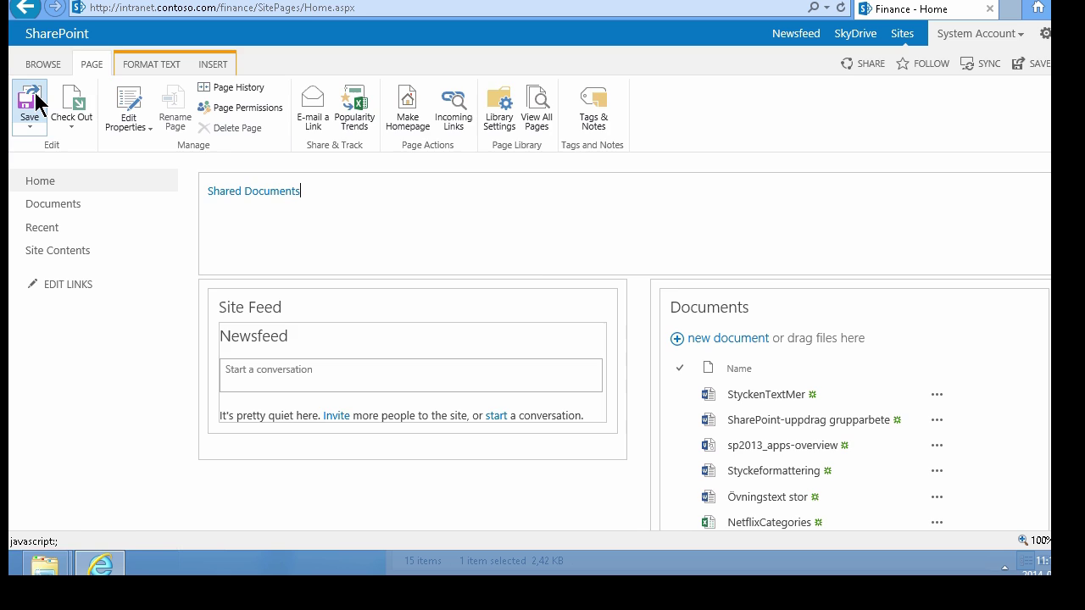
{"action": "left_click", "coordinate": [247, 183]}
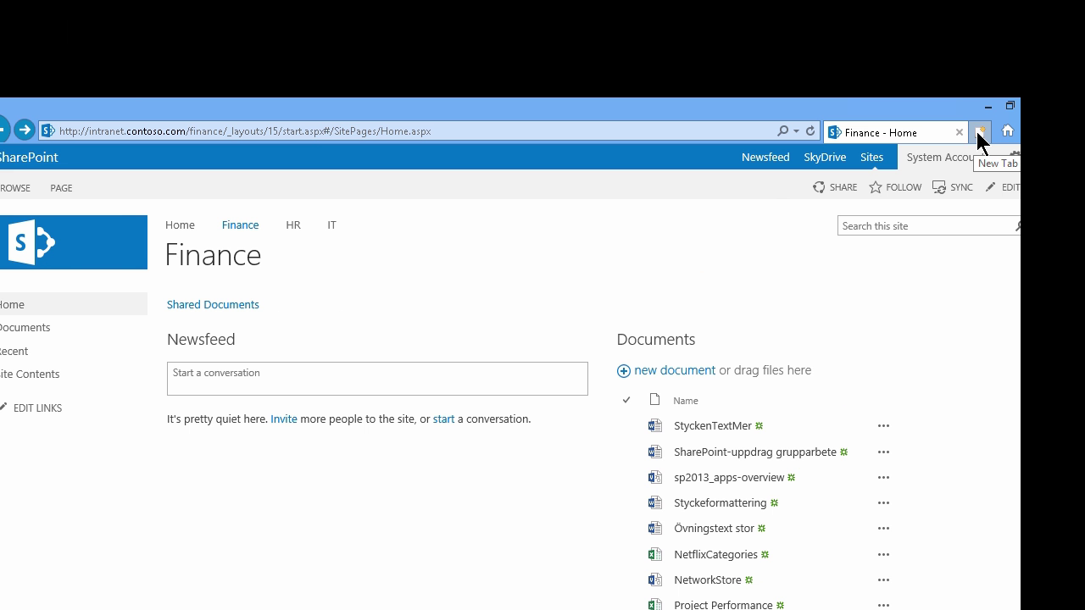
{"action": "left_click", "coordinate": [980, 132]}
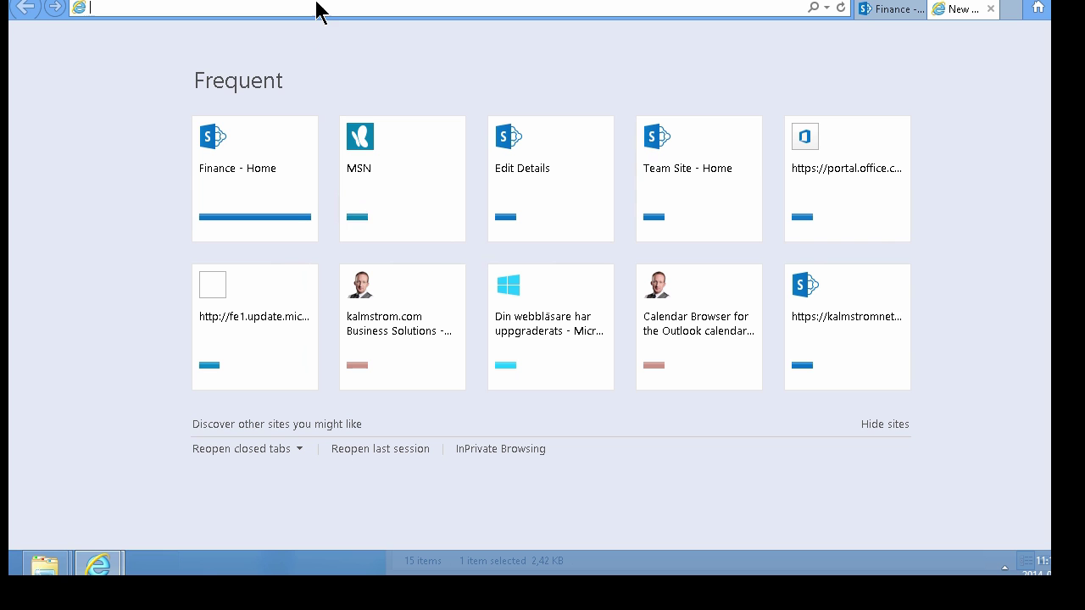
{"action": "type", "text": "www.kalmstrom.com/"}
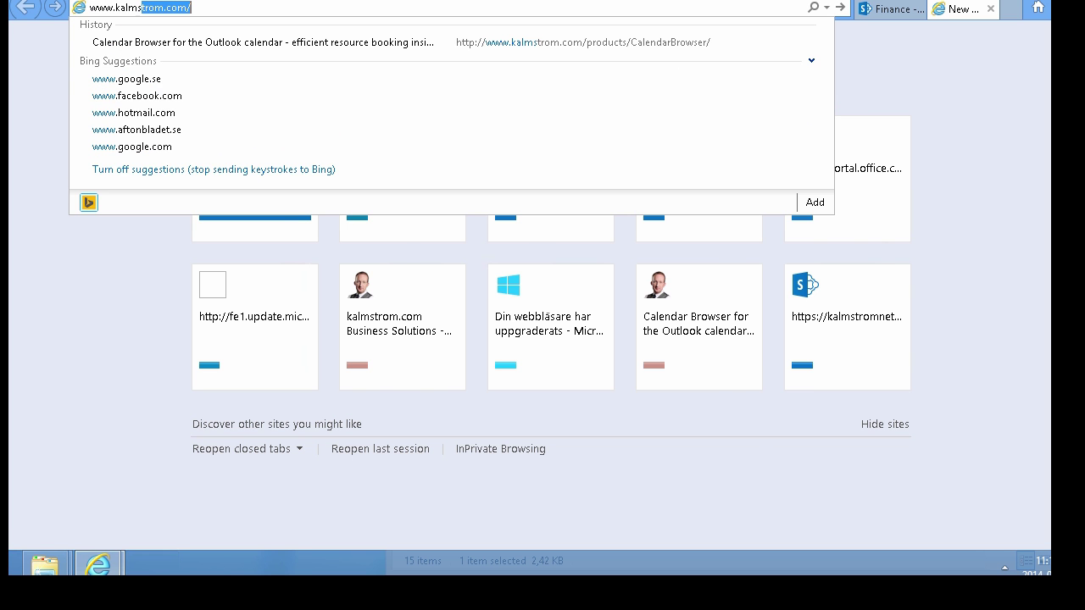
{"action": "key", "text": "Return"}
Copy the kalmstrom.com Products link address and return to the SharePoint Finance tab.
{"action": "mouse_move", "coordinate": [281, 119]}
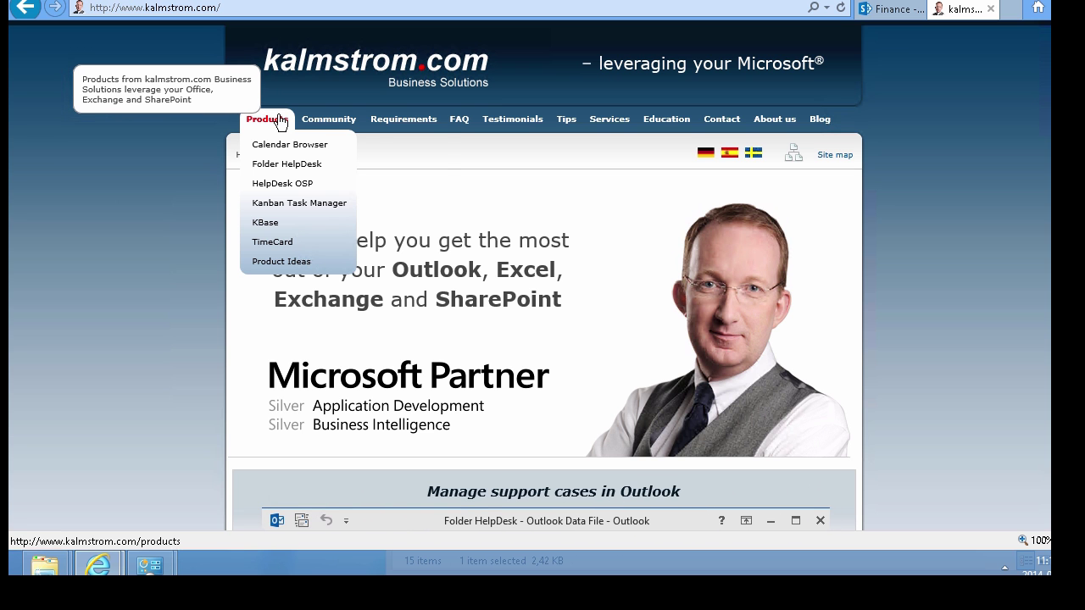
{"action": "right_click", "coordinate": [279, 117]}
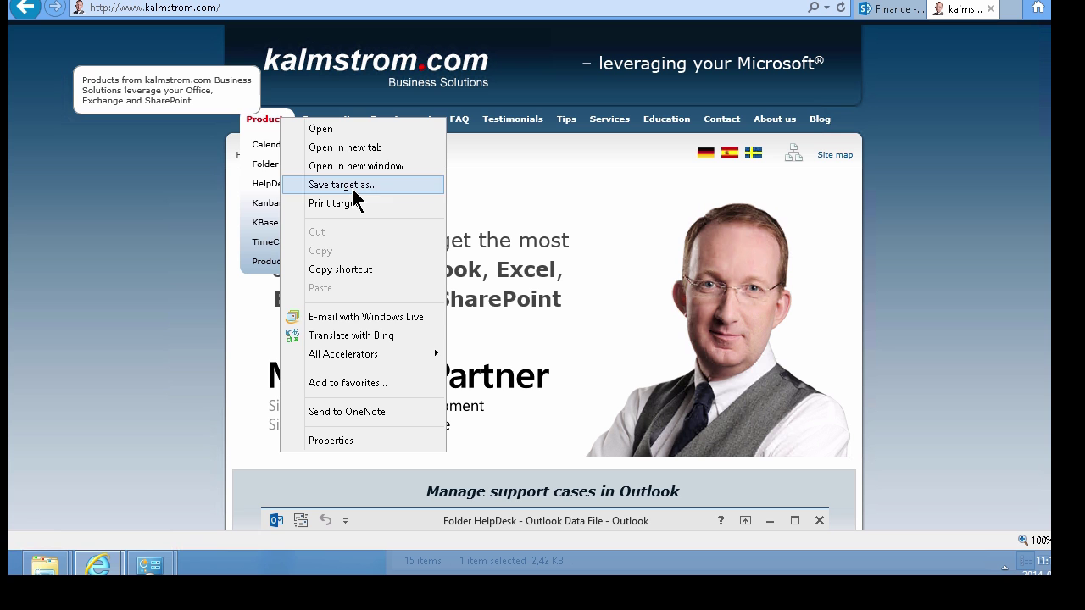
{"action": "left_click", "coordinate": [355, 269]}
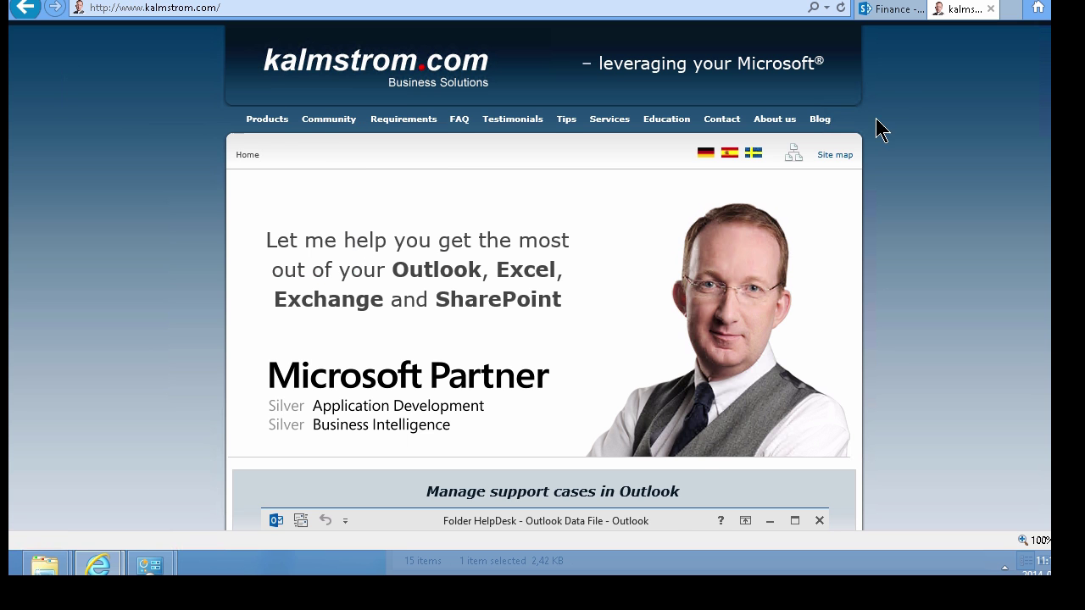
{"action": "left_click", "coordinate": [891, 10]}
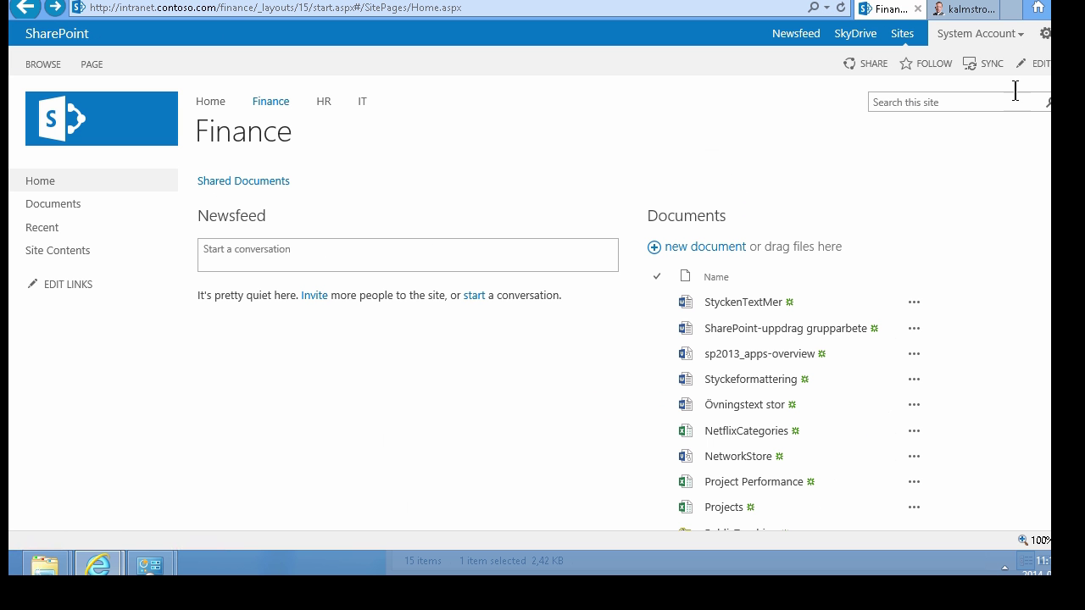
Put the Finance page in edit mode and start inserting a link from an address.
{"action": "left_click", "coordinate": [1042, 65]}
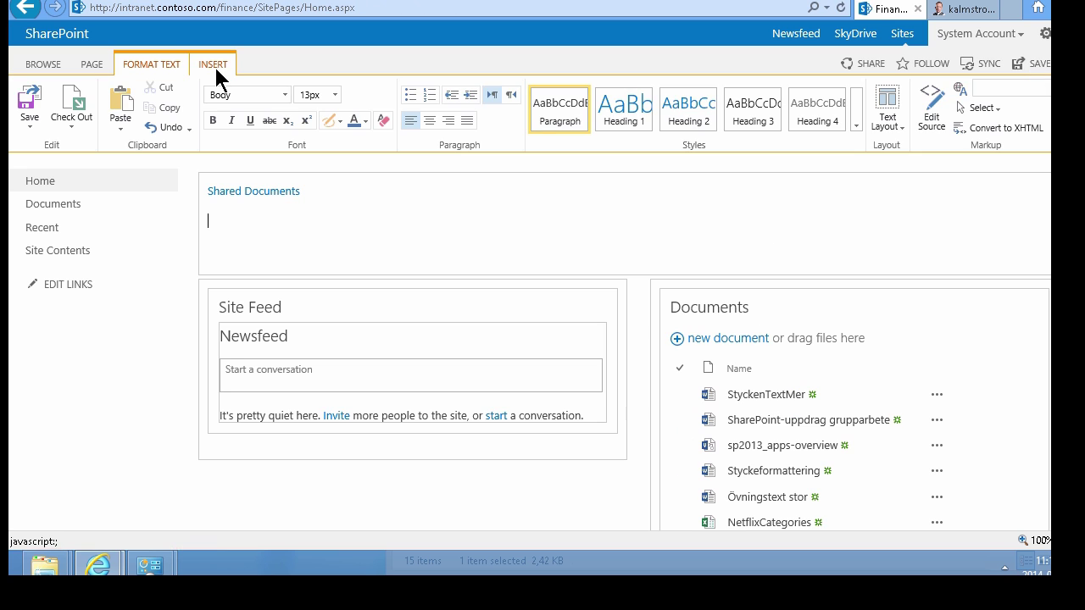
{"action": "left_click", "coordinate": [216, 67]}
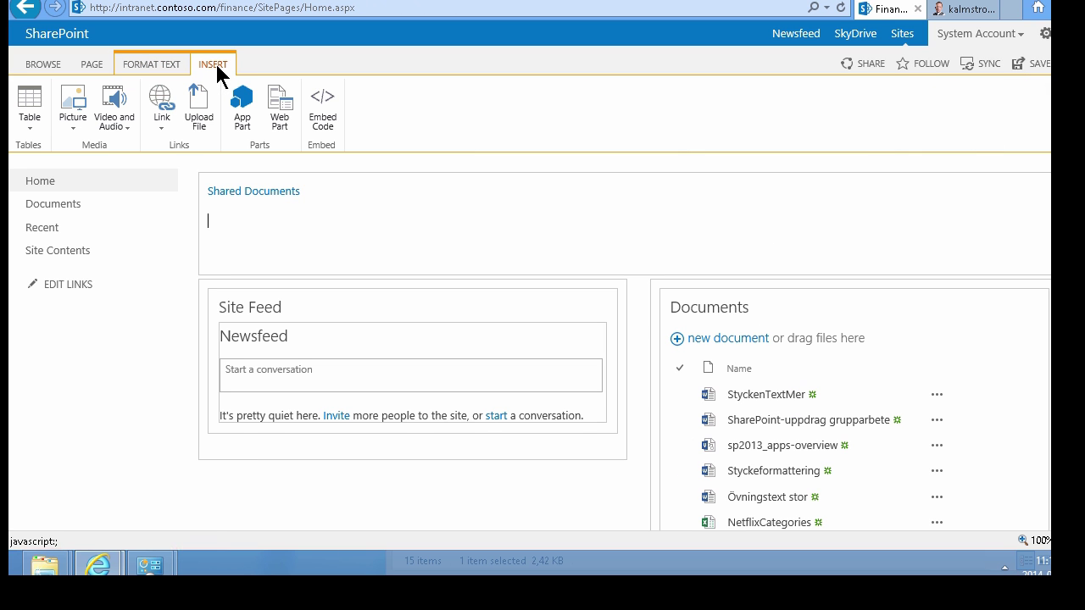
{"action": "left_click", "coordinate": [160, 125]}
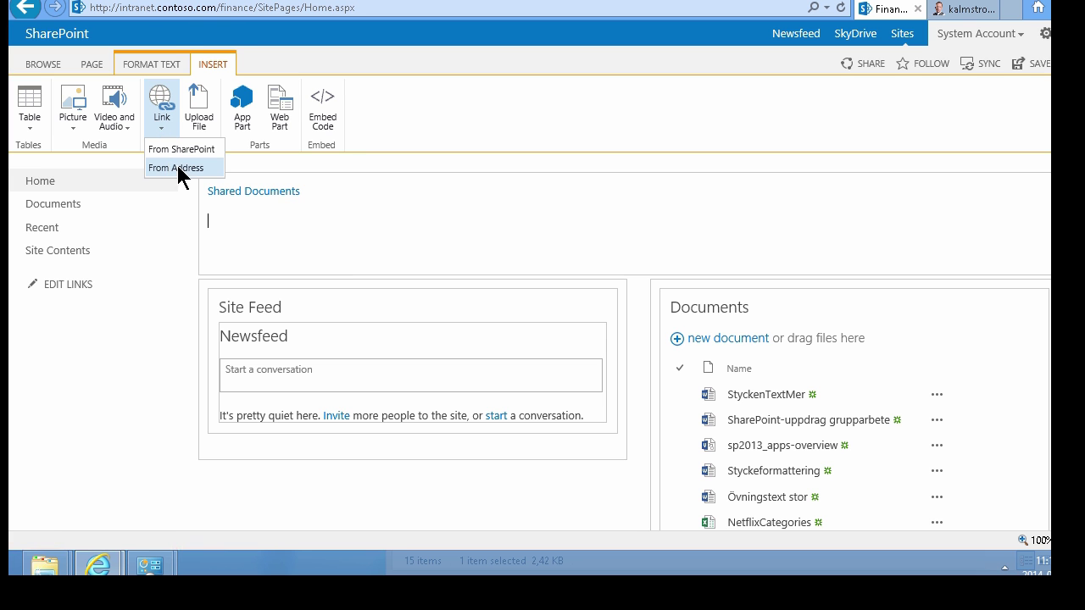
{"action": "left_click", "coordinate": [177, 167]}
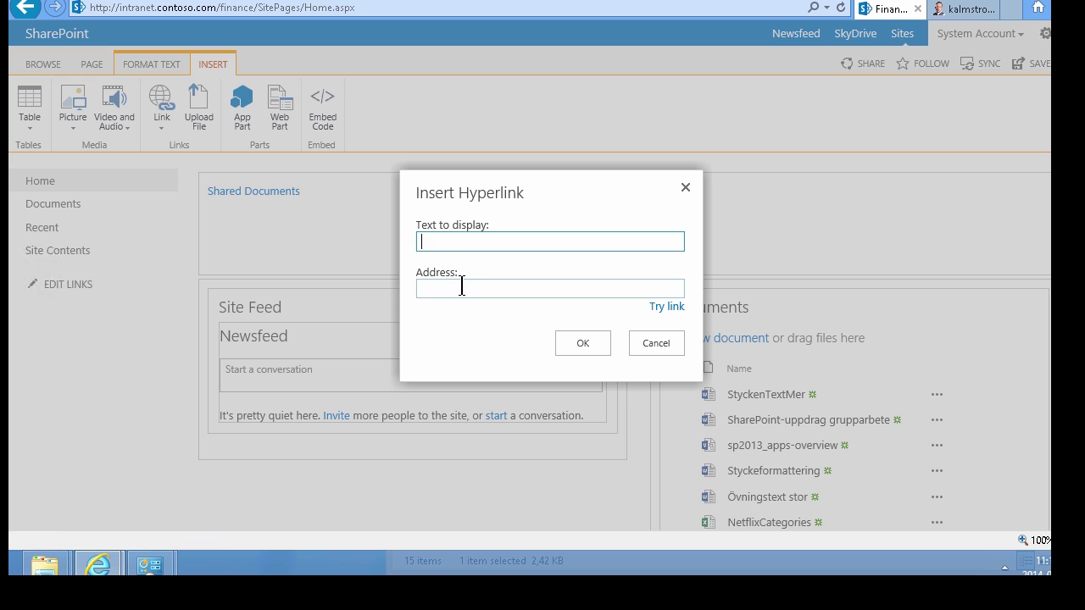
Paste the products page address, set display text 'kalmstrom.com products', and insert the link.
{"action": "left_click", "coordinate": [461, 288]}
{"action": "key", "text": "ctrl+v"}
{"action": "left_click", "coordinate": [472, 242]}
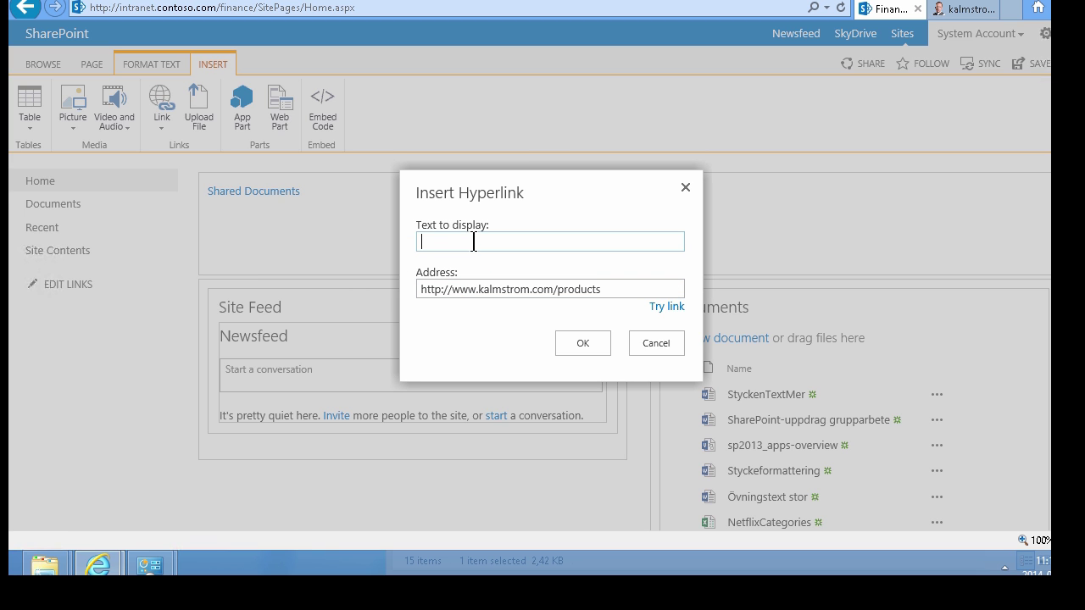
{"action": "type", "text": "Kalmstrom.com"}
{"action": "key", "text": "Home"}
{"action": "key", "text": "Delete"}
{"action": "type", "text": "k products"}
{"action": "left_click", "coordinate": [581, 344]}
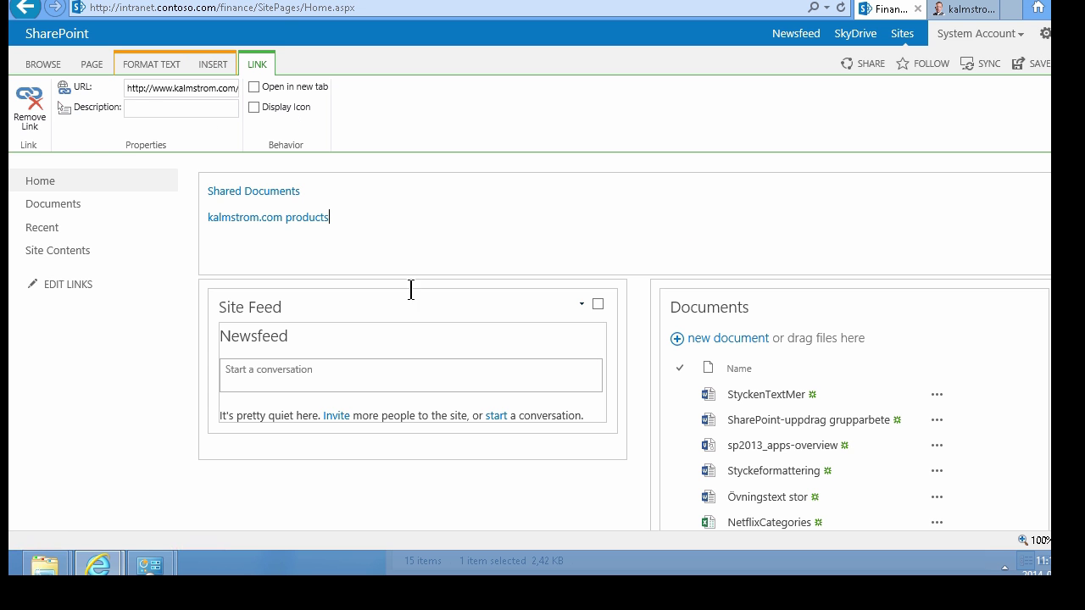
Make the kalmstrom.com products link open in a new tab with description 'Products'.
{"action": "left_click", "coordinate": [272, 218]}
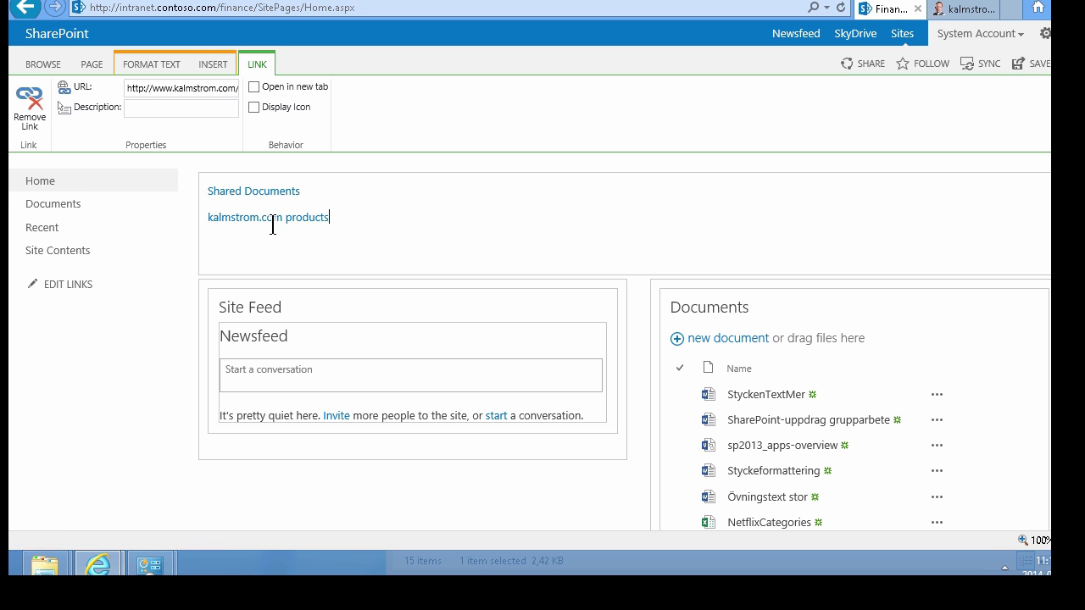
{"action": "left_click", "coordinate": [255, 87]}
{"action": "left_click", "coordinate": [152, 108]}
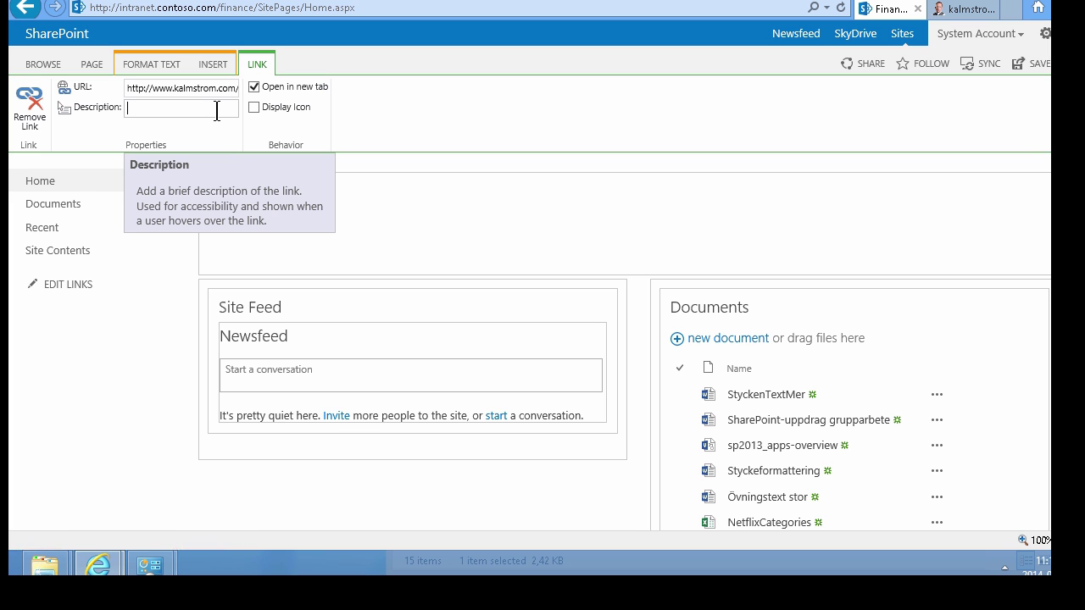
{"action": "type", "text": "Products"}
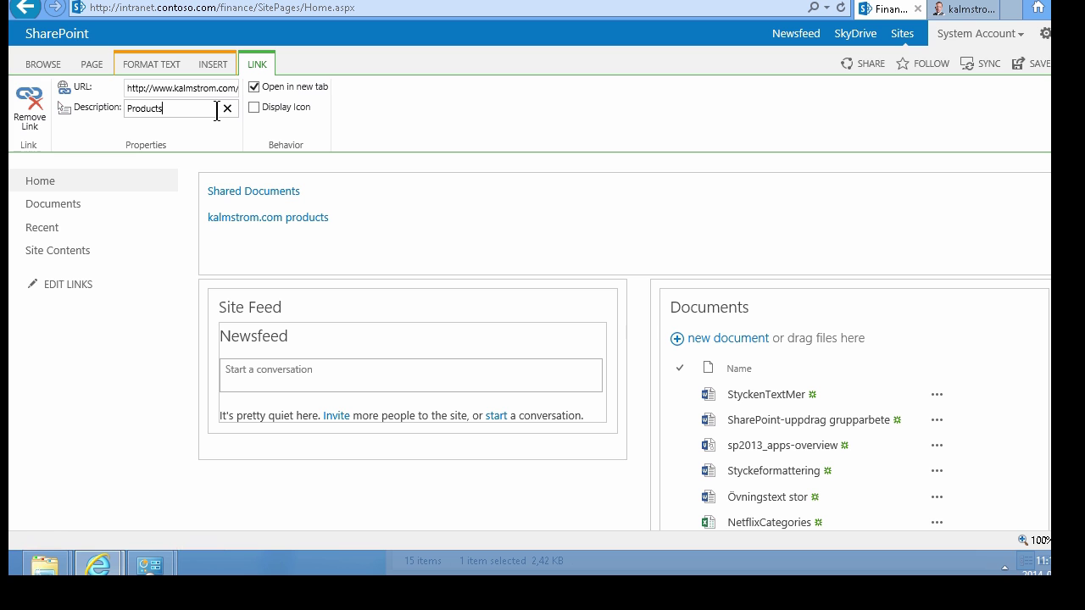
{"action": "left_click", "coordinate": [89, 66]}
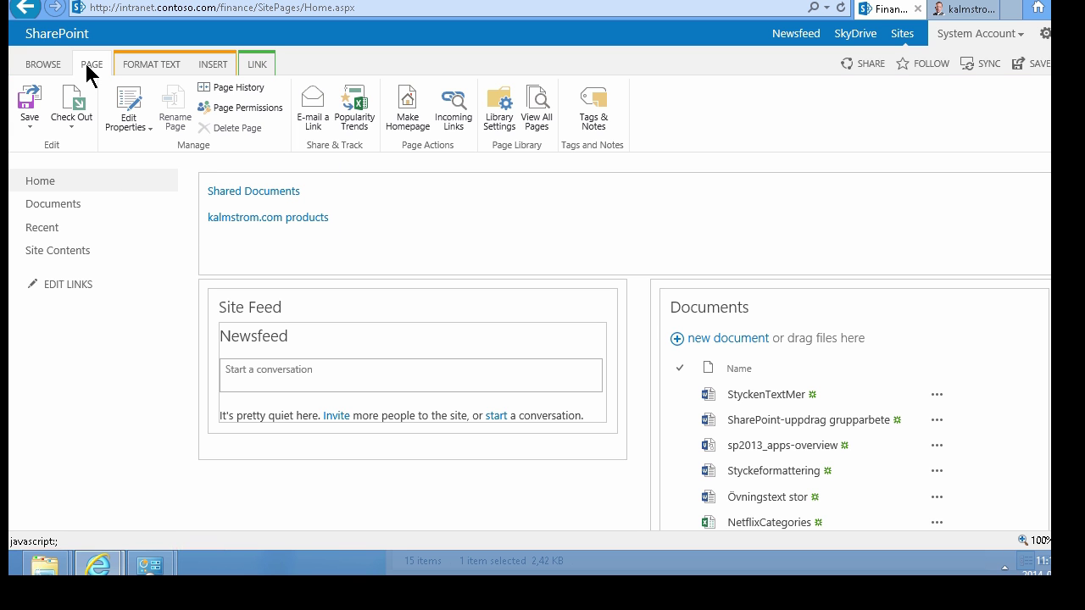
Save the Finance page and test that the kalmstrom.com products link opens a new window.
{"action": "left_click", "coordinate": [41, 88]}
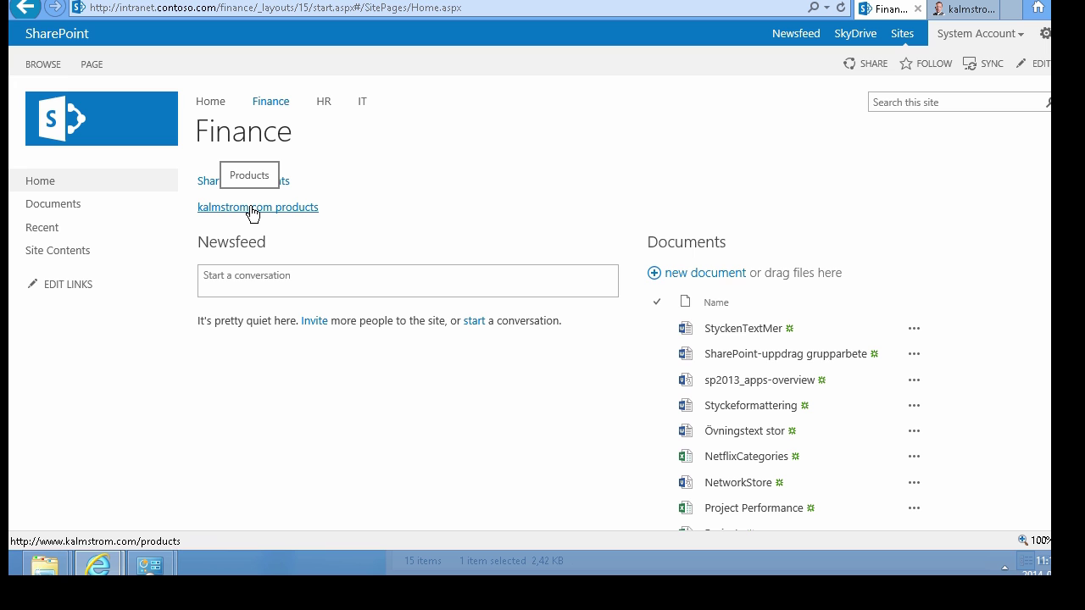
{"action": "left_click", "coordinate": [251, 208]}
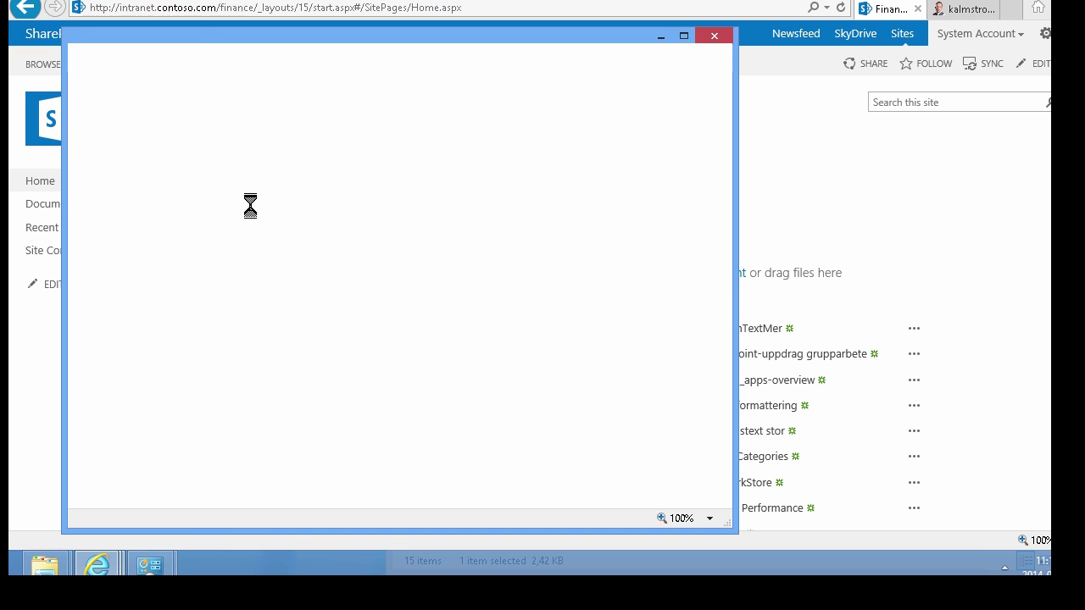